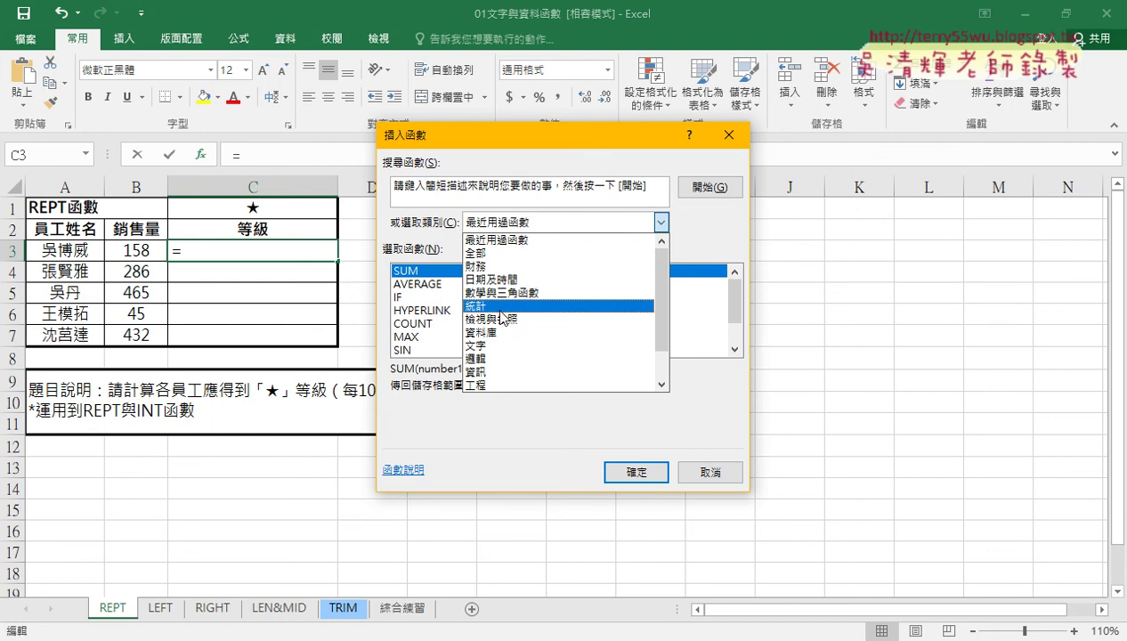
List the 文字 (text) category functions and go through the descriptions from BAHTTEXT to CONCATENATE.
click(498, 346)
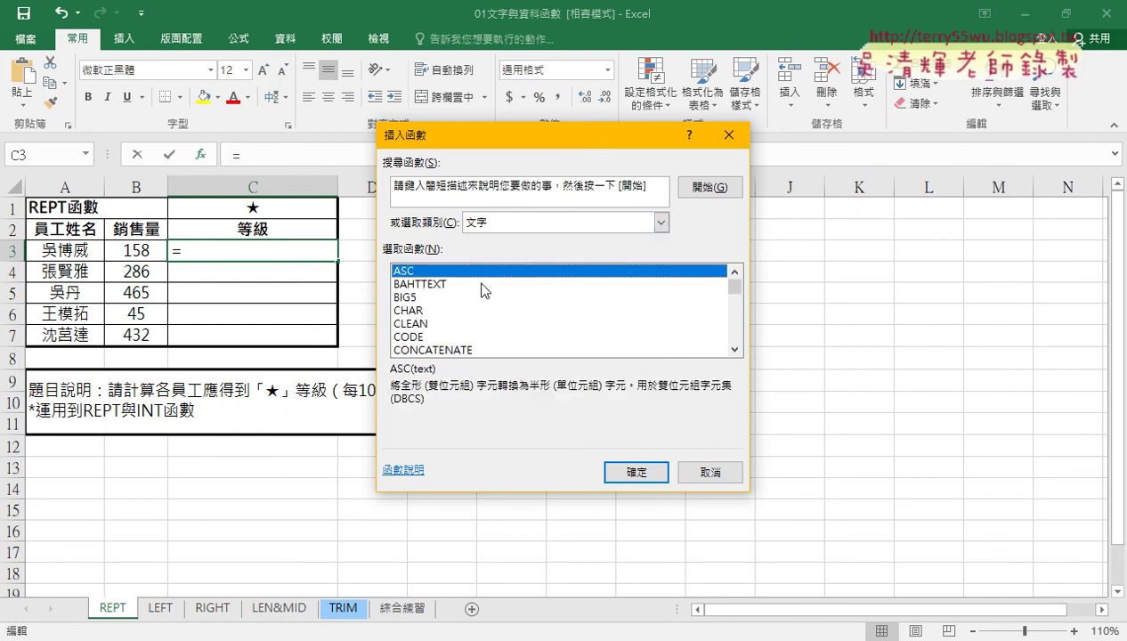
click(422, 285)
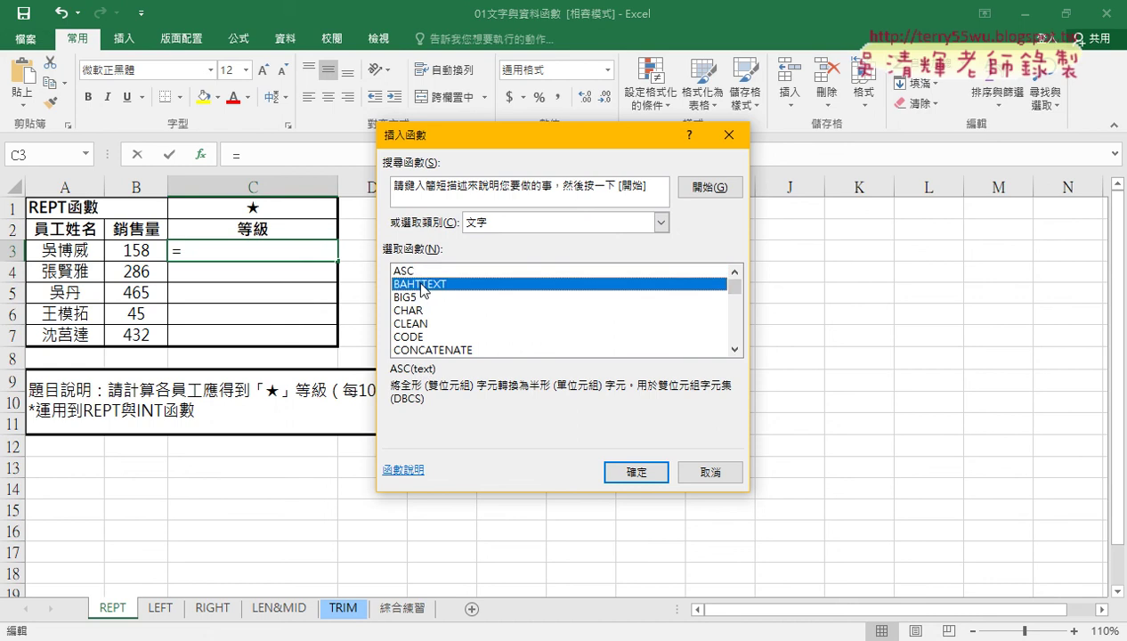
click(418, 299)
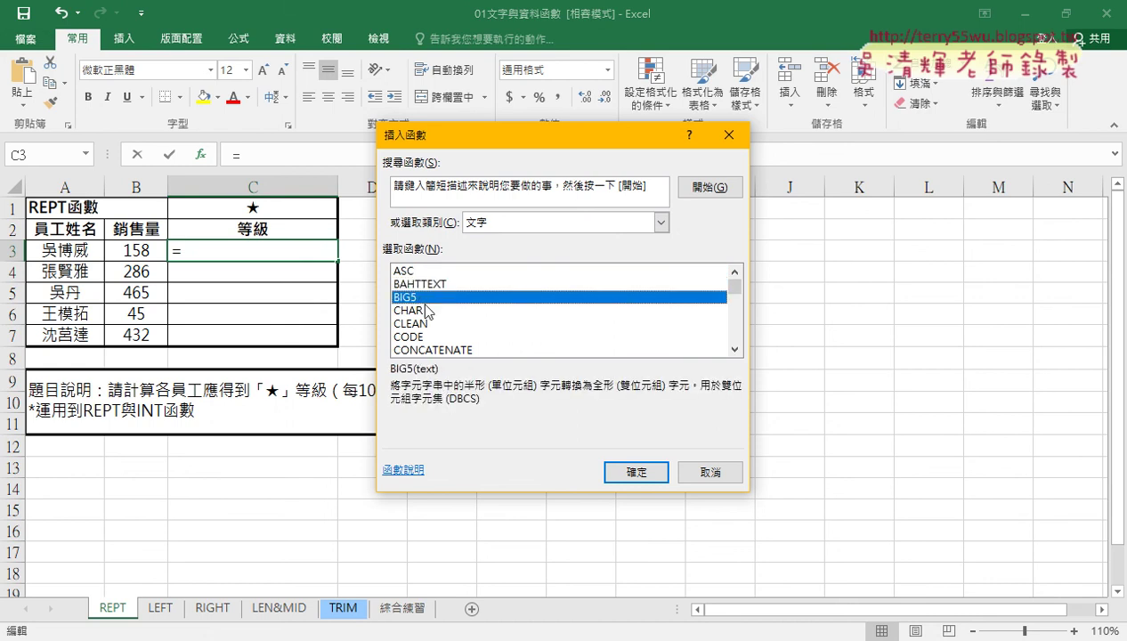
click(427, 311)
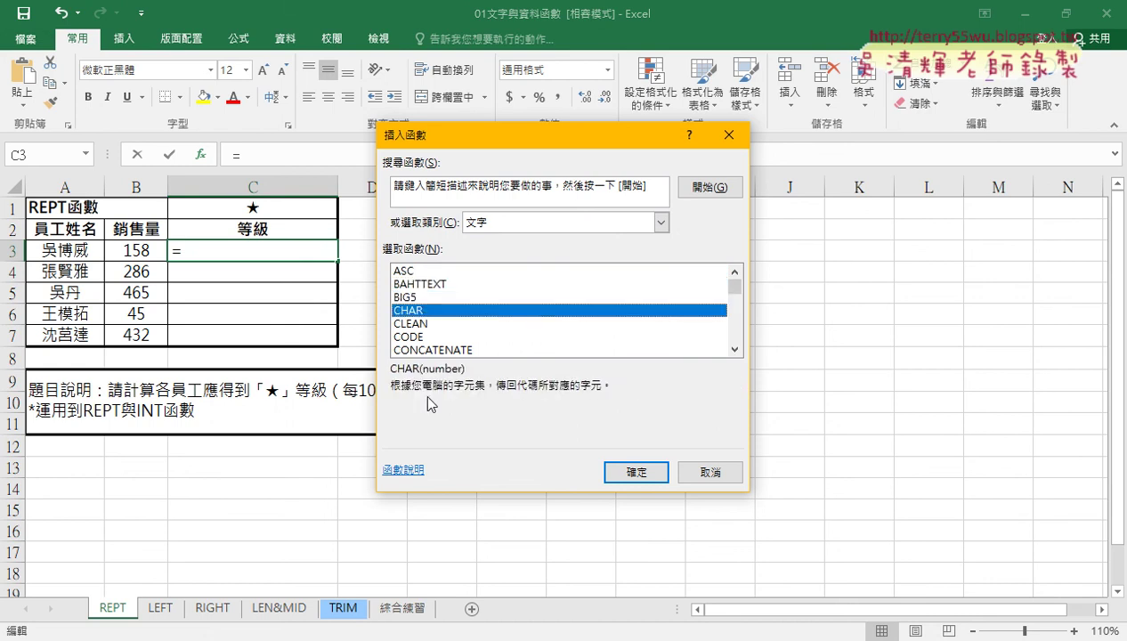
click(425, 325)
click(425, 337)
click(442, 351)
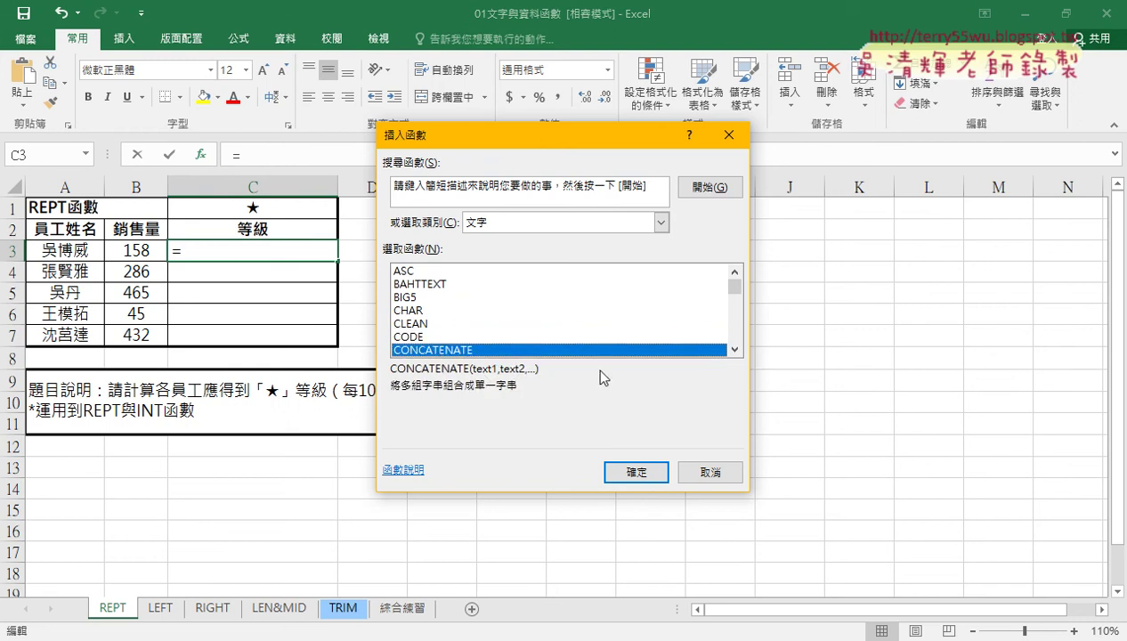
Find REPT among the text functions and insert it into cell C3.
click(734, 349)
click(735, 349)
click(734, 349)
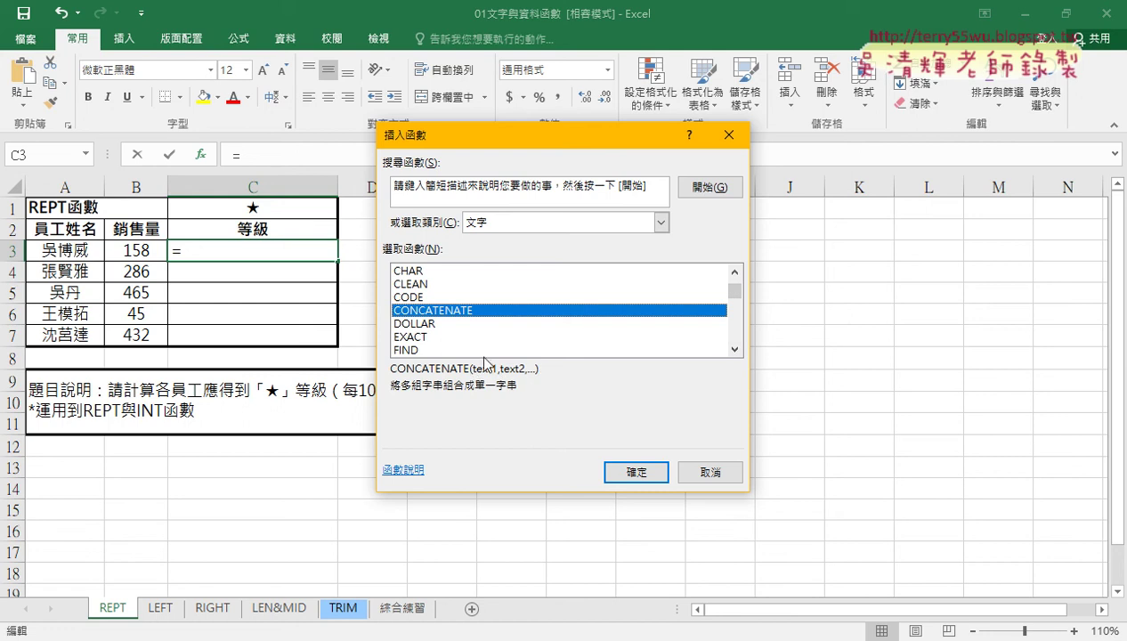
click(734, 349)
click(734, 349)
click(735, 349)
click(734, 349)
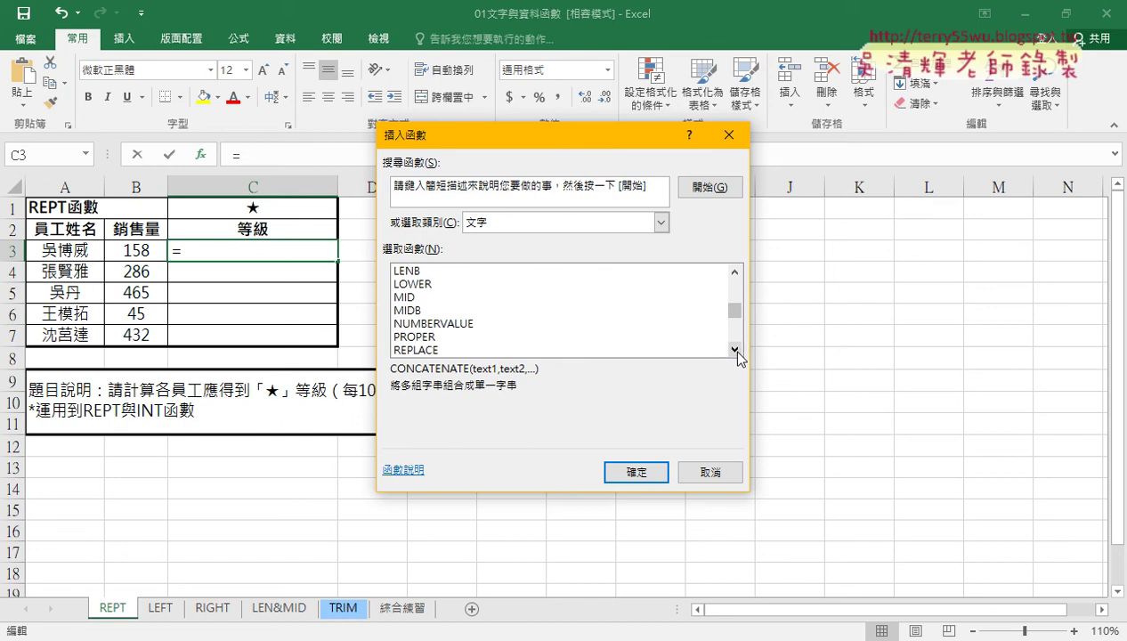
click(734, 349)
click(734, 349)
click(735, 349)
click(735, 348)
click(415, 325)
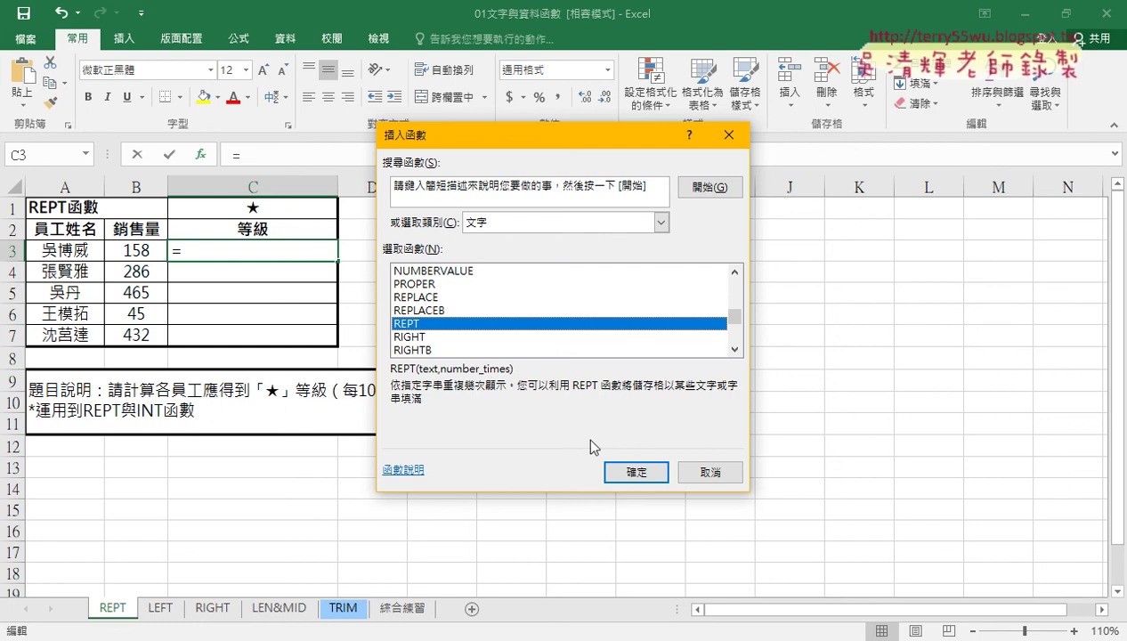
click(635, 475)
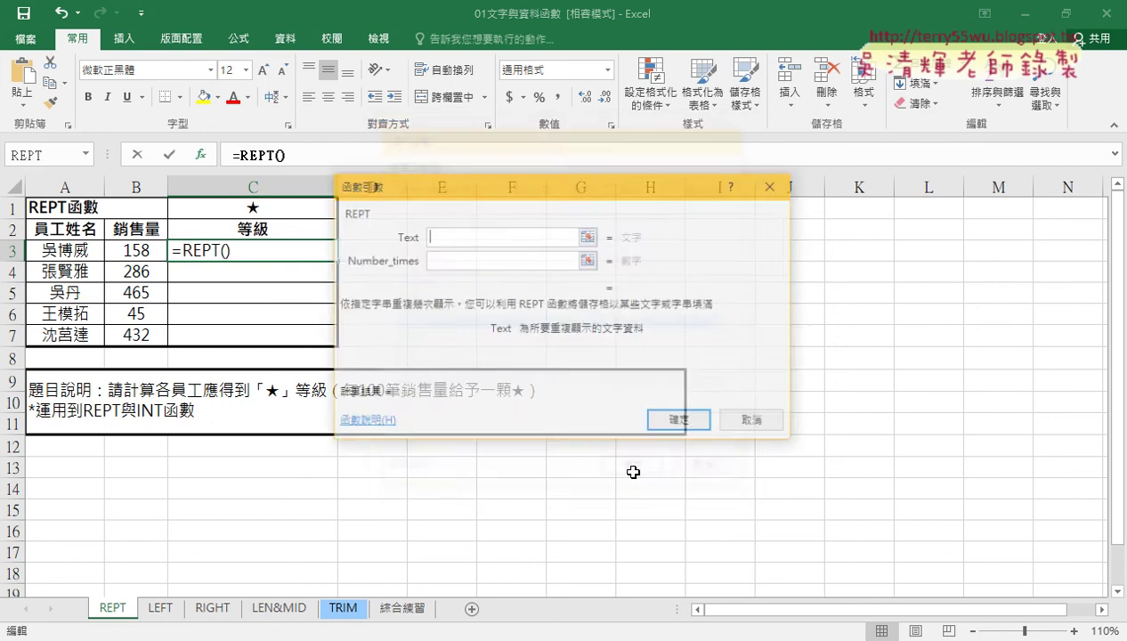
Set REPT's Text argument to C1 and its Number_times argument to B3/100.
drag(580, 184, 596, 182)
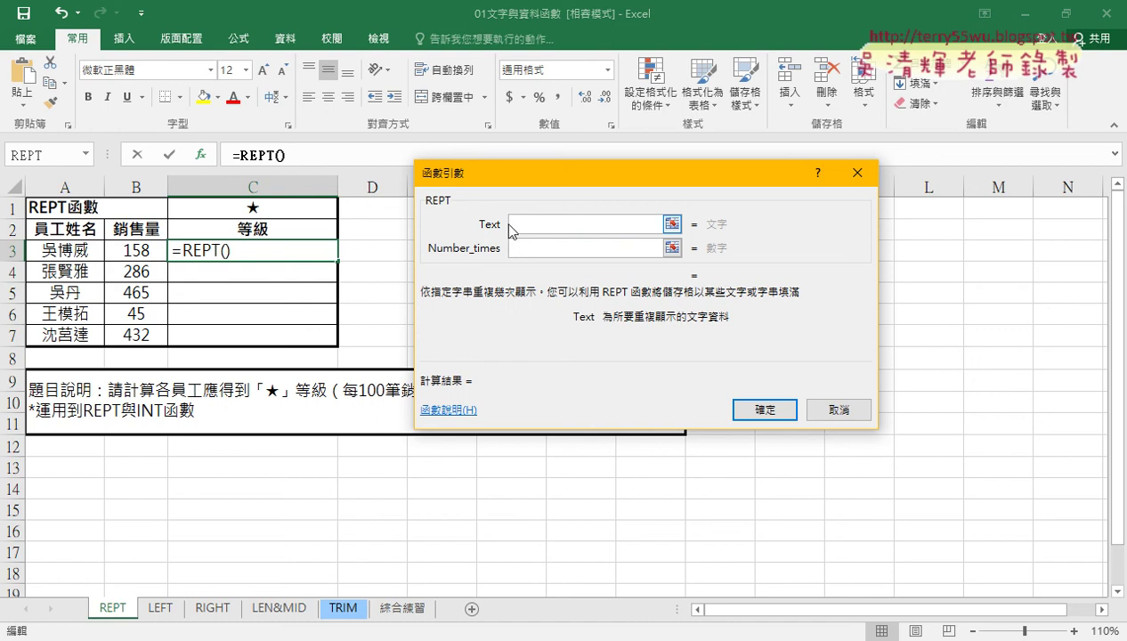
click(262, 209)
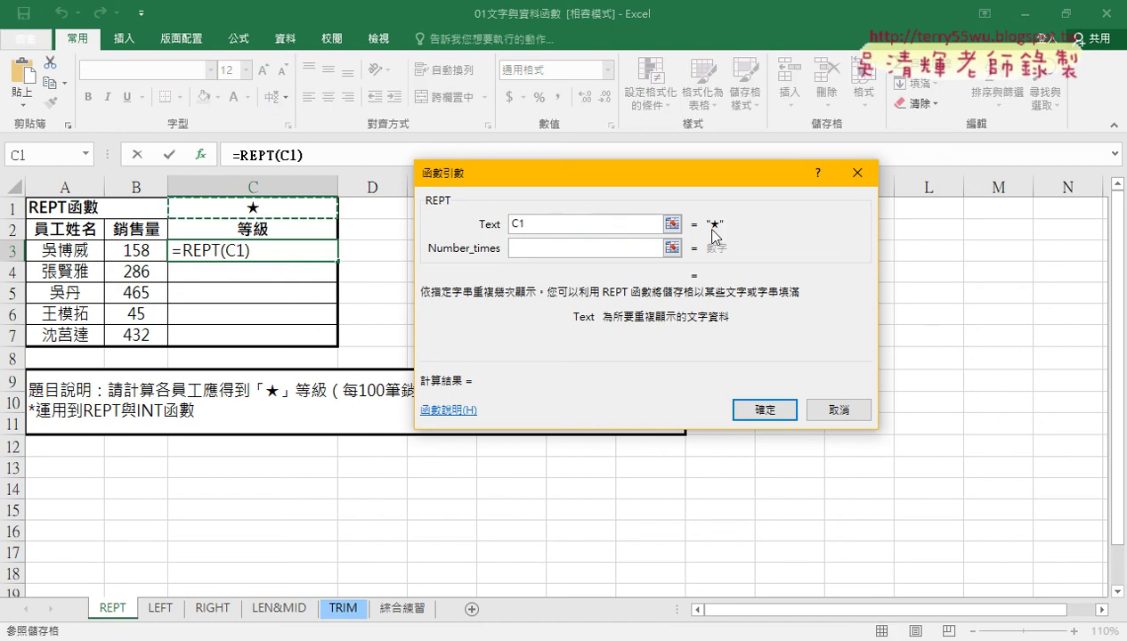
click(536, 247)
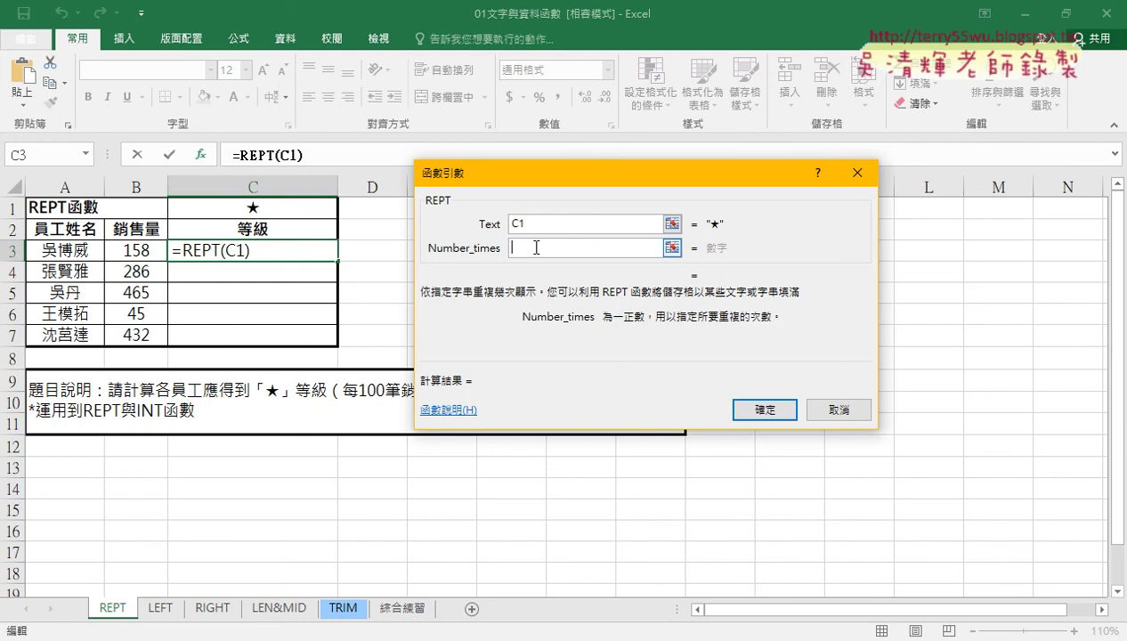
click(135, 250)
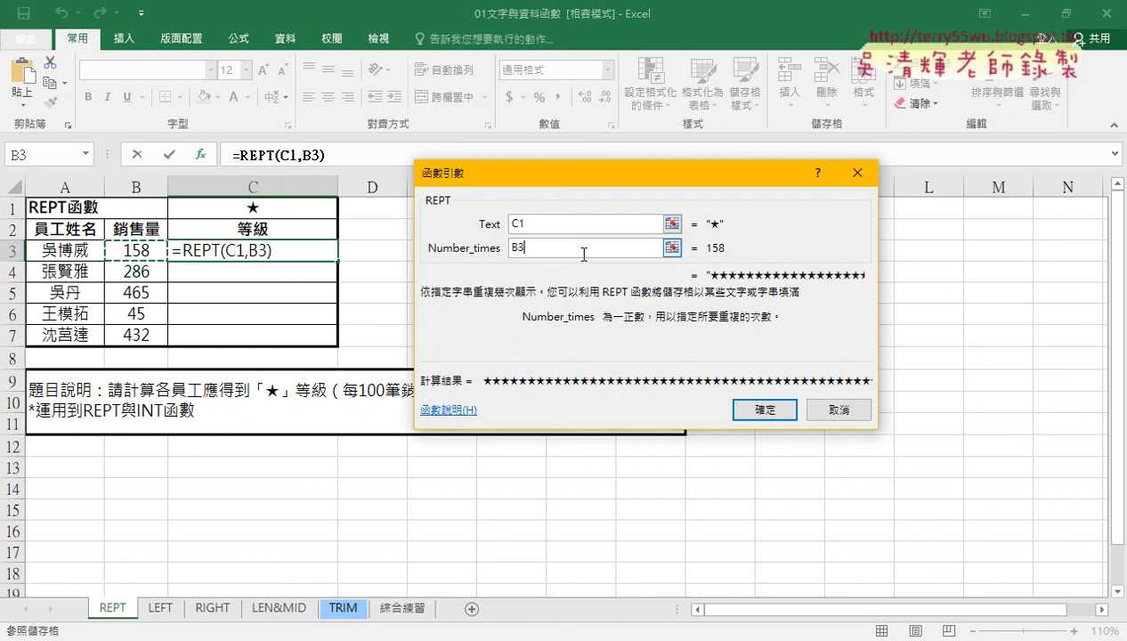
text(/)
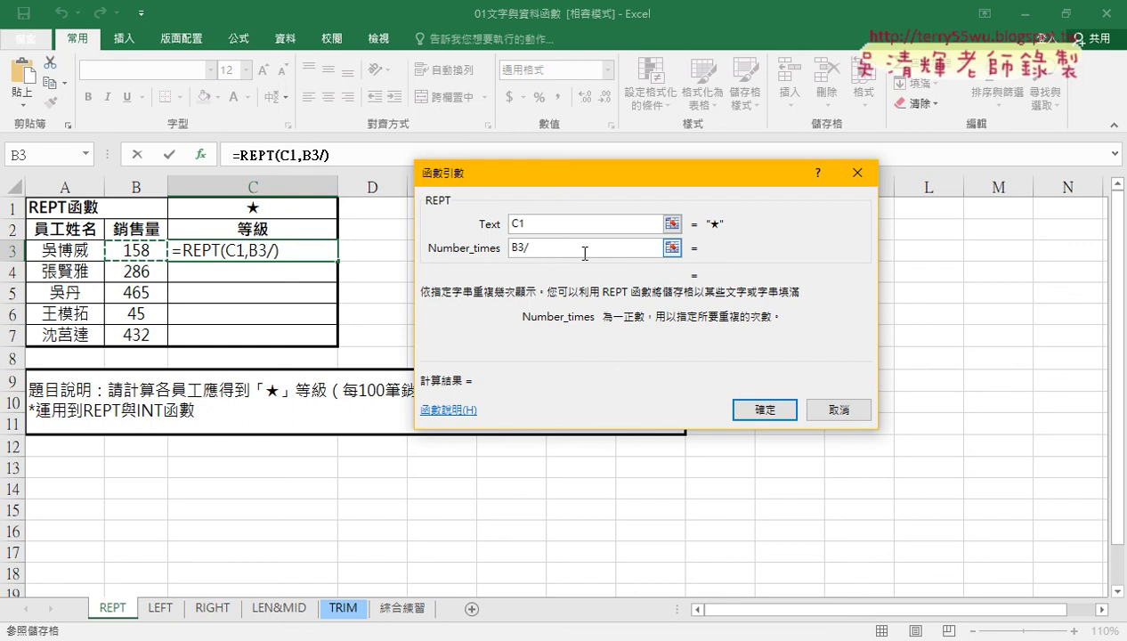
text(100)
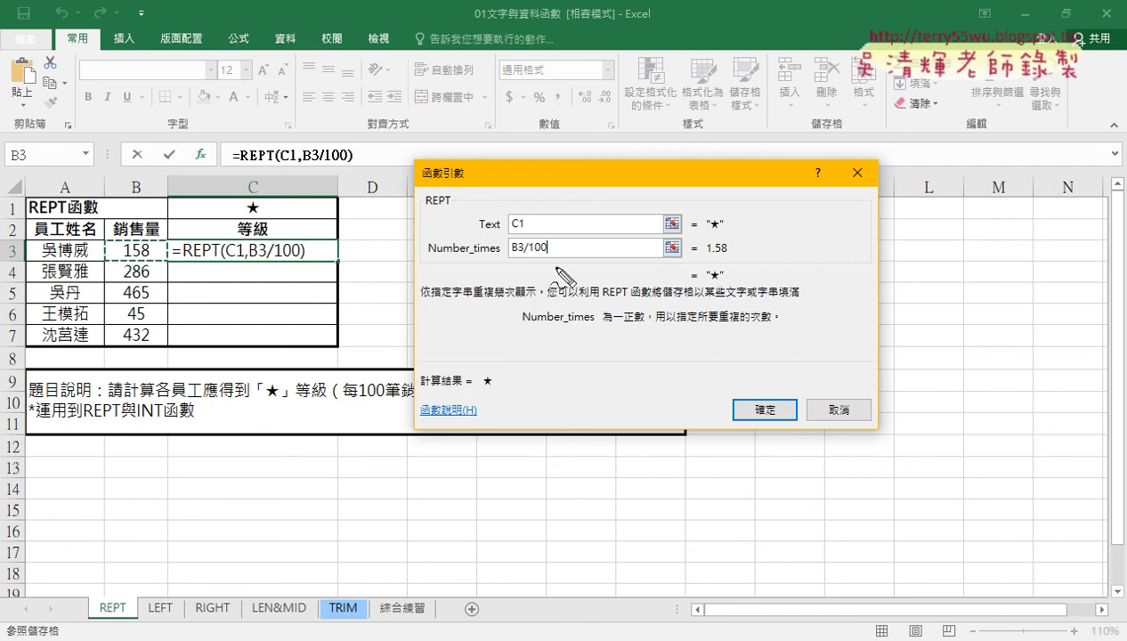
Wrap the Number_times expression in the INT function so it reads int(B3/100).
drag(550, 254, 511, 255)
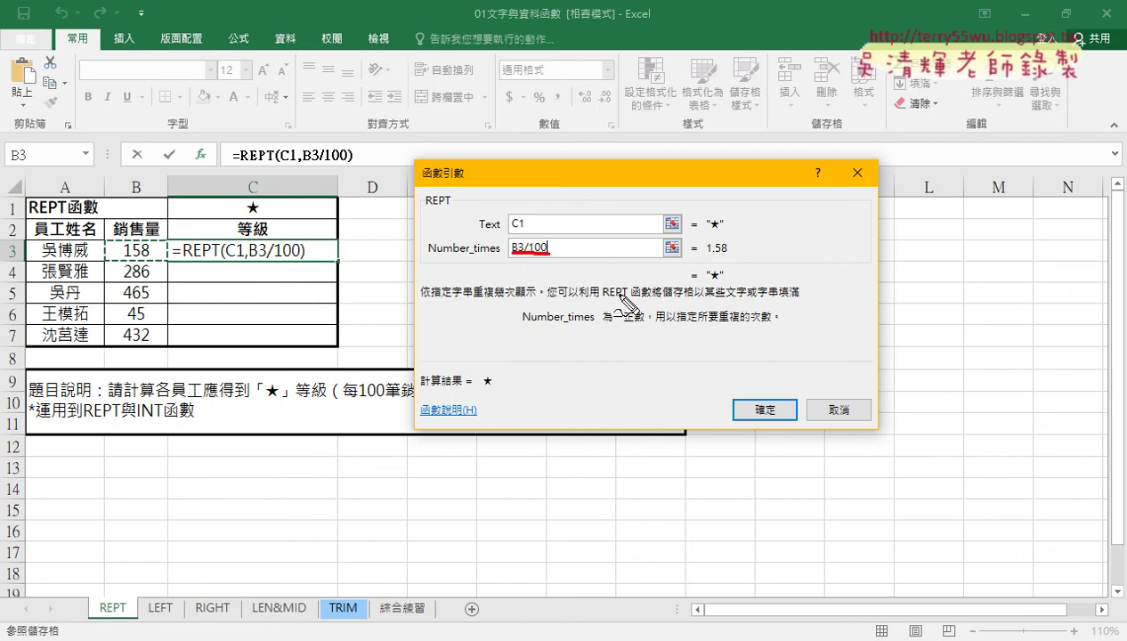
drag(727, 255, 716, 256)
key(F2)
key(Left)
key(Left)
key(Left)
key(Left)
key(Left)
key(Left)
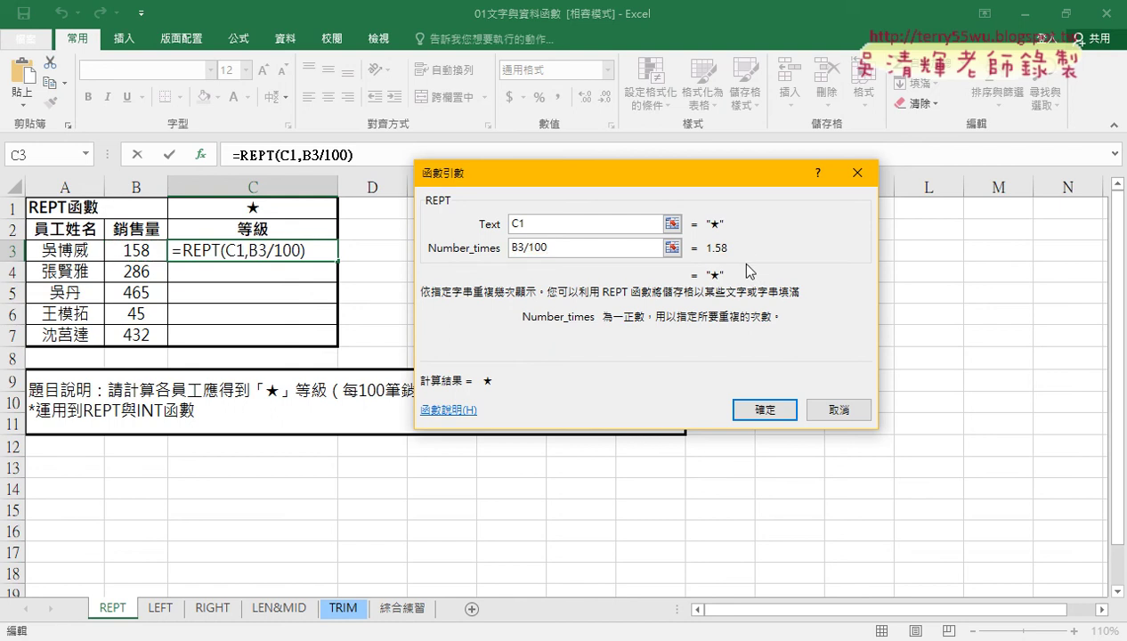
text(i)
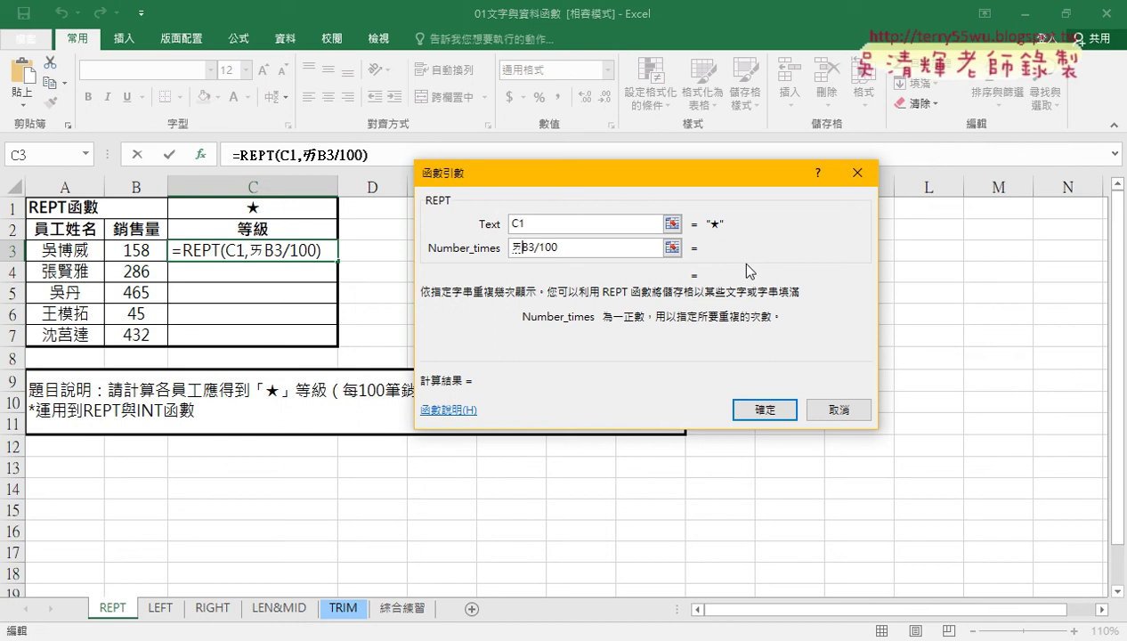
key(BackSpace)
text(int)
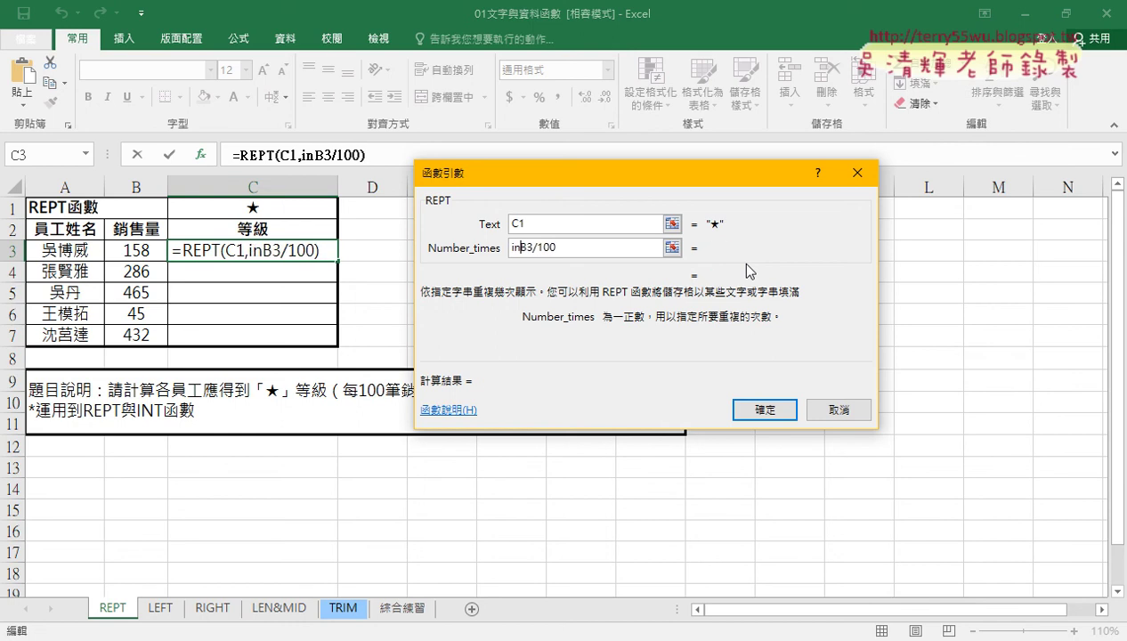
text(()
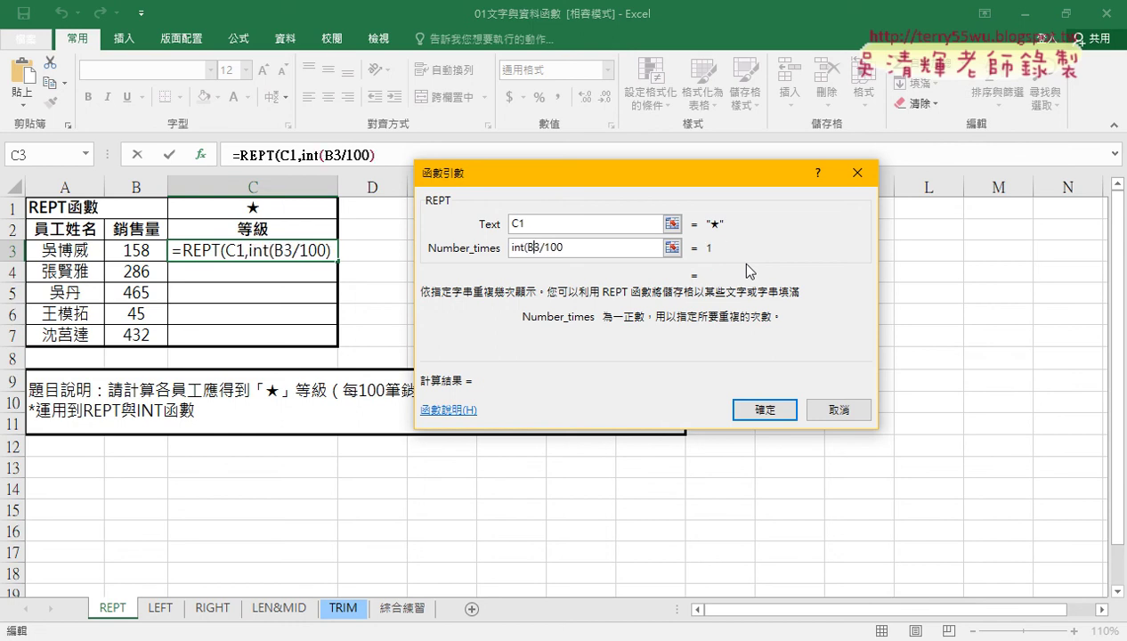
text())
drag(527, 249, 510, 252)
click(769, 418)
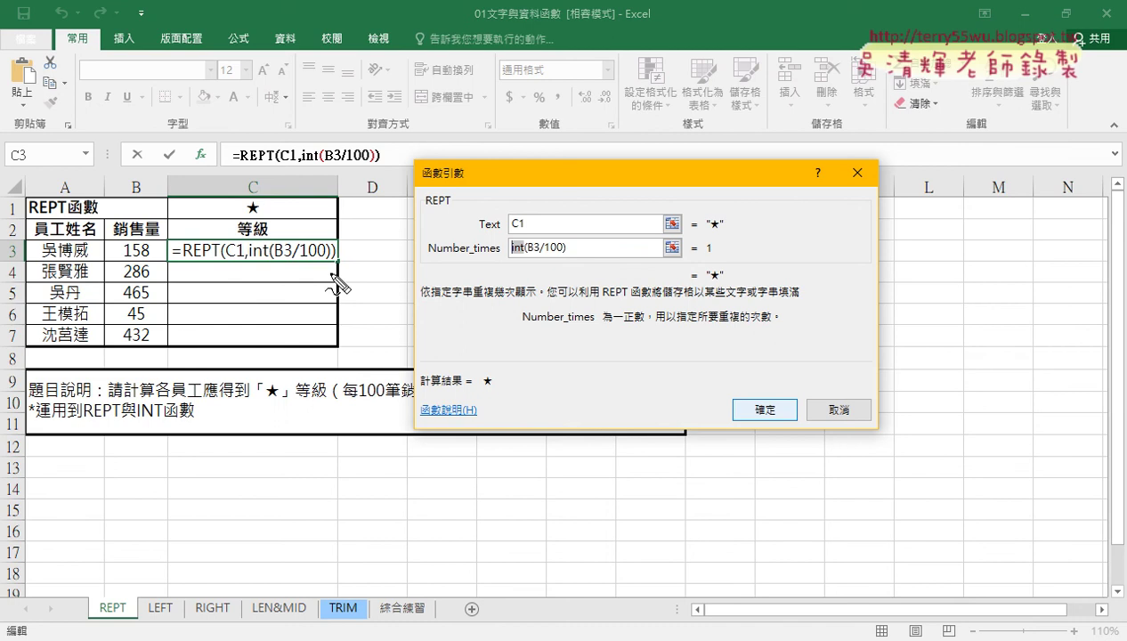
mouse_move(325, 259)
mouse_down()
mouse_move(354, 263)
mouse_move(335, 303)
mouse_move(331, 356)
mouse_move(356, 326)
mouse_up()
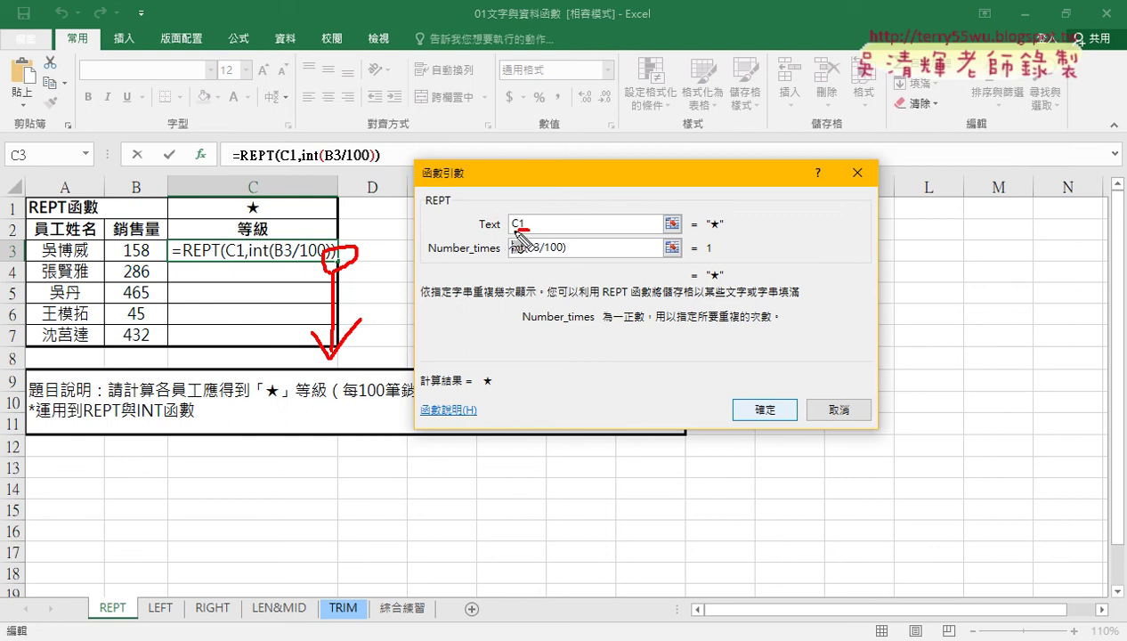
drag(511, 232, 527, 230)
mouse_move(141, 258)
mouse_down()
mouse_move(143, 336)
mouse_move(173, 304)
mouse_up()
drag(267, 195, 273, 228)
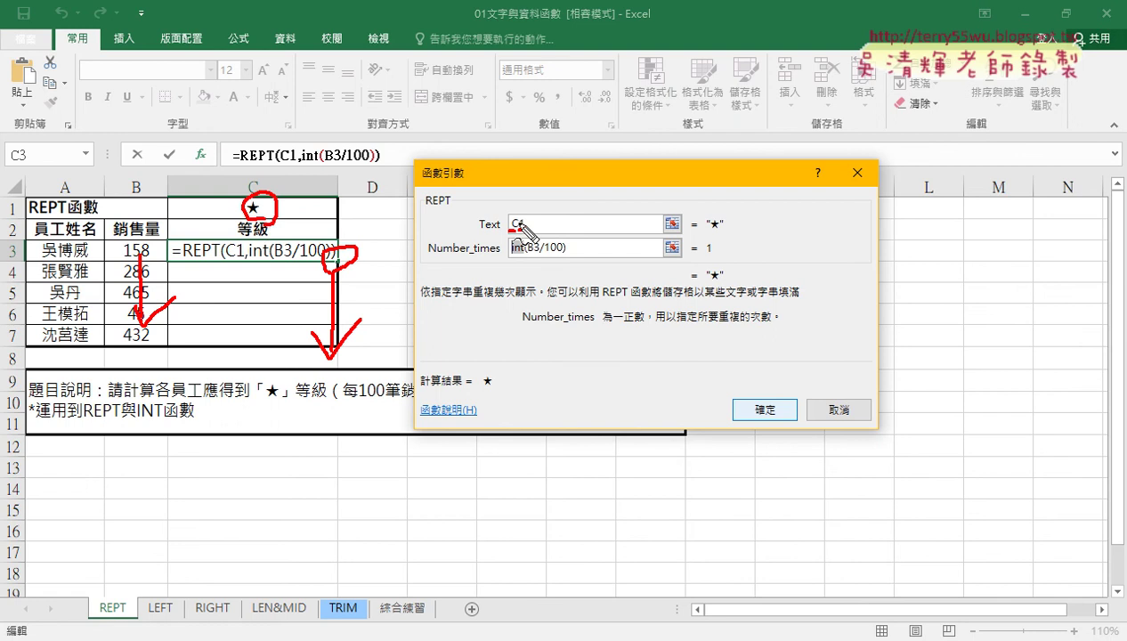
key(Escape)
Accept the REPT function for cell C3 with arguments C1 and int(B3/100).
click(520, 224)
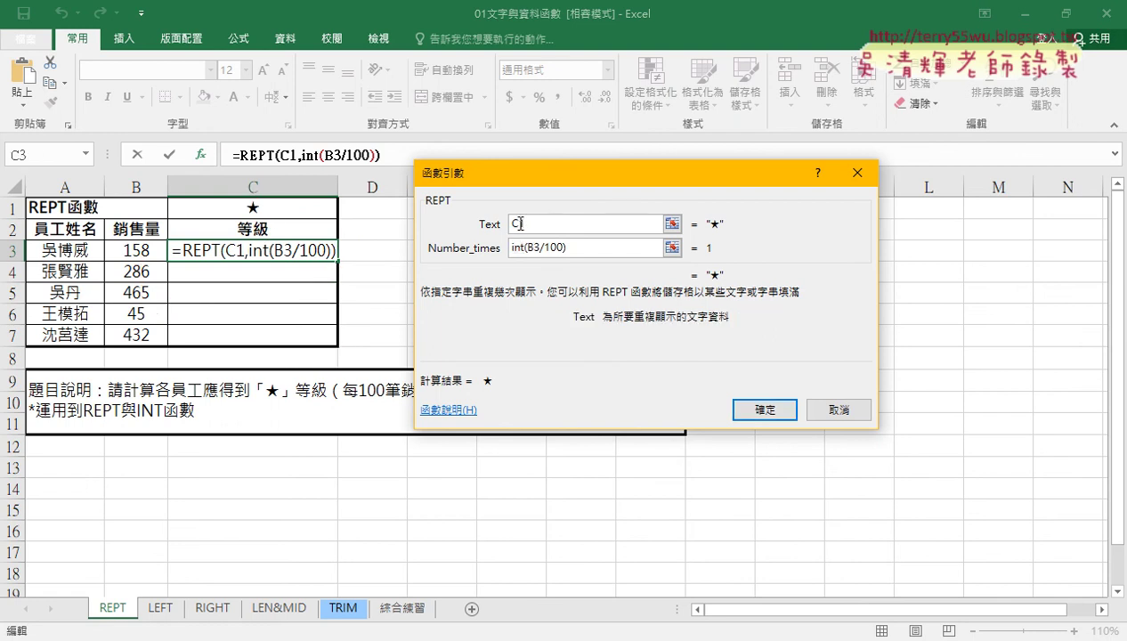
text($)
click(771, 415)
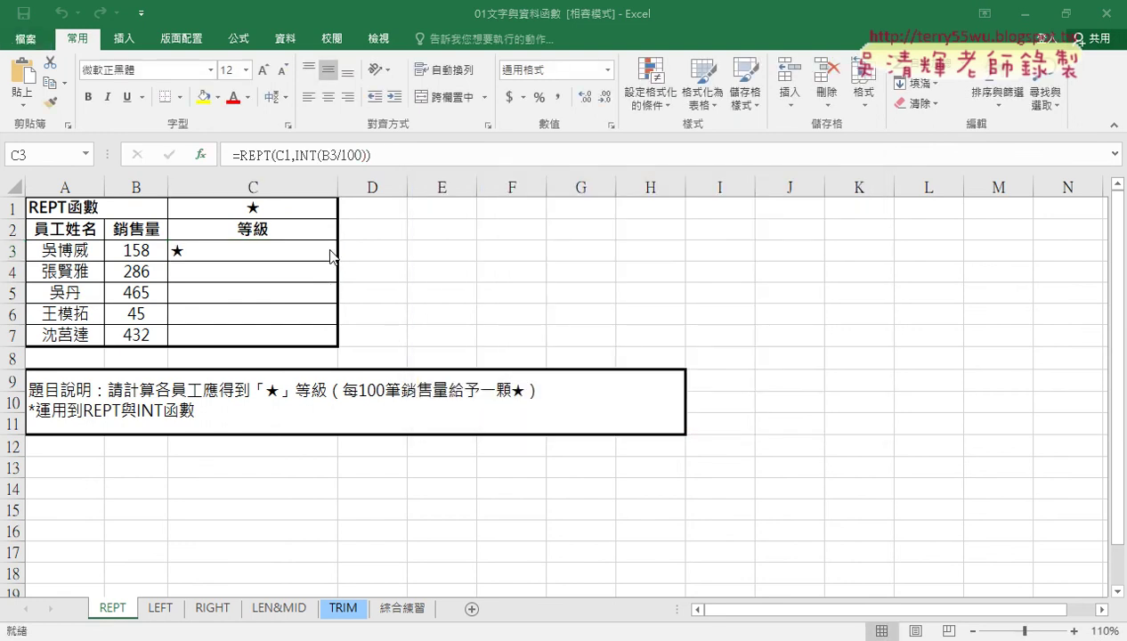
Fill the C3 formula down to C7 and check the copied formulas in C4 and C5.
drag(338, 261, 341, 346)
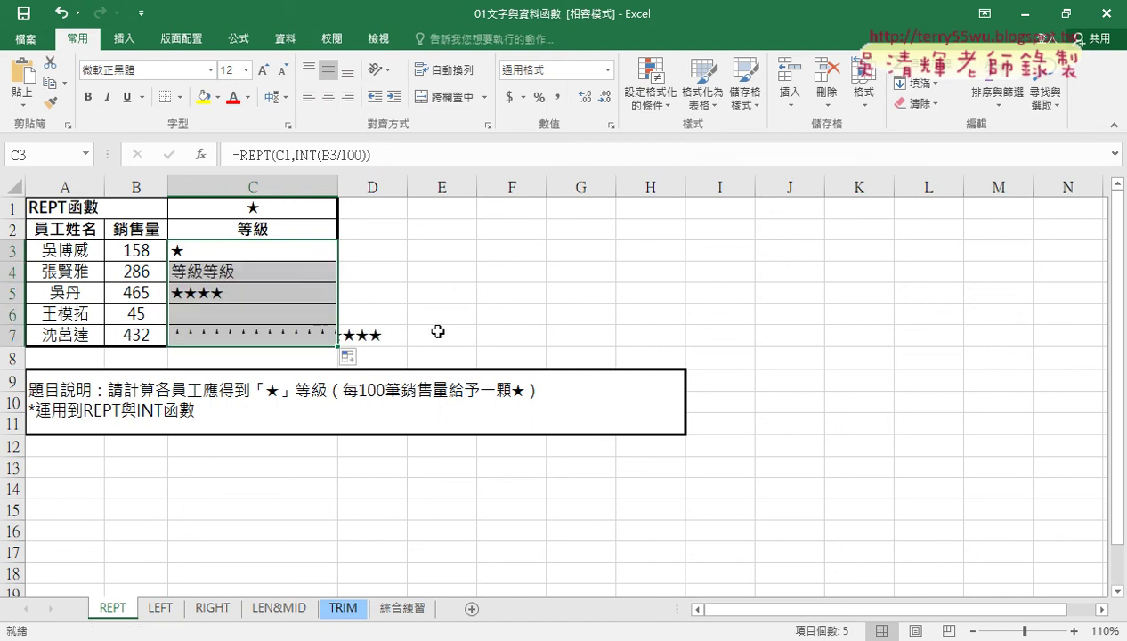
click(223, 271)
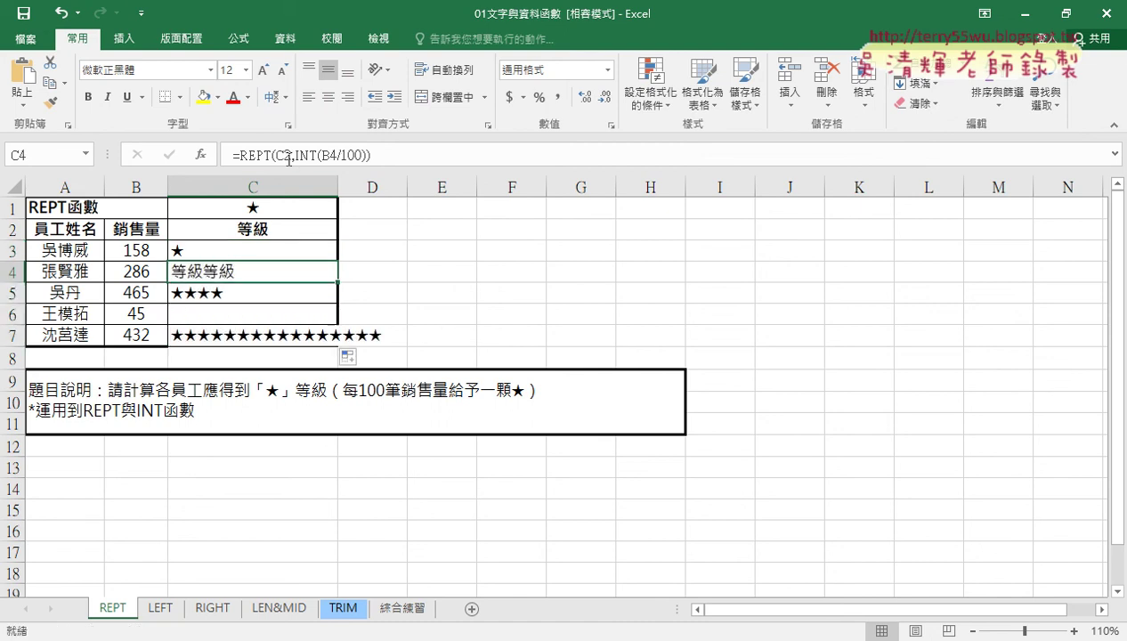
click(212, 294)
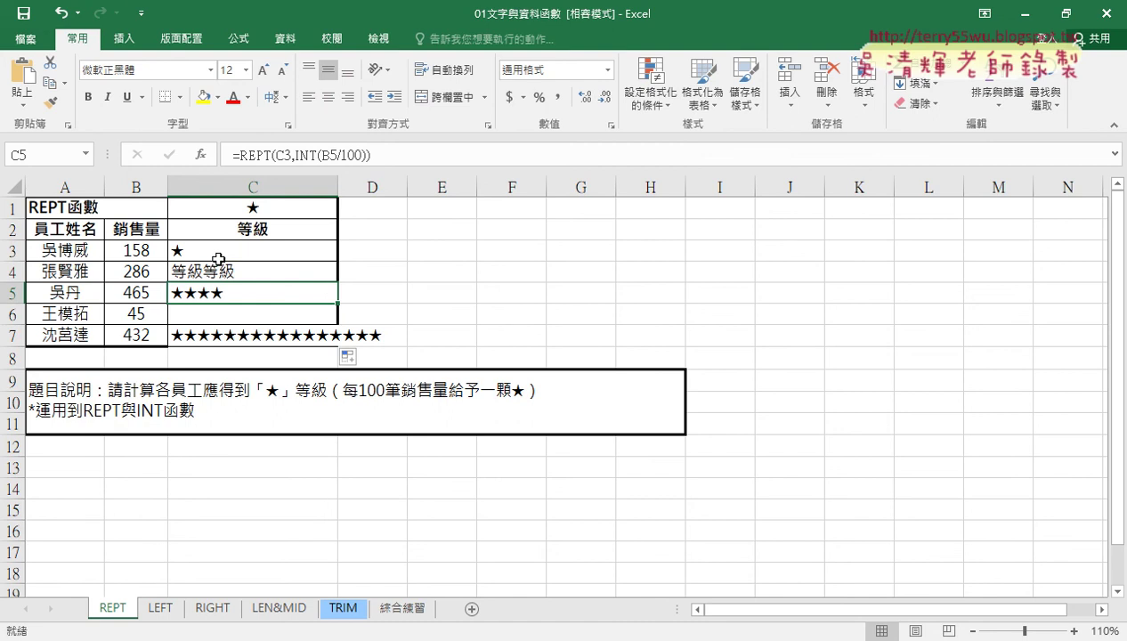
Change C1 to C$1 in the C3 formula and fill the corrected formula down to C7.
click(216, 252)
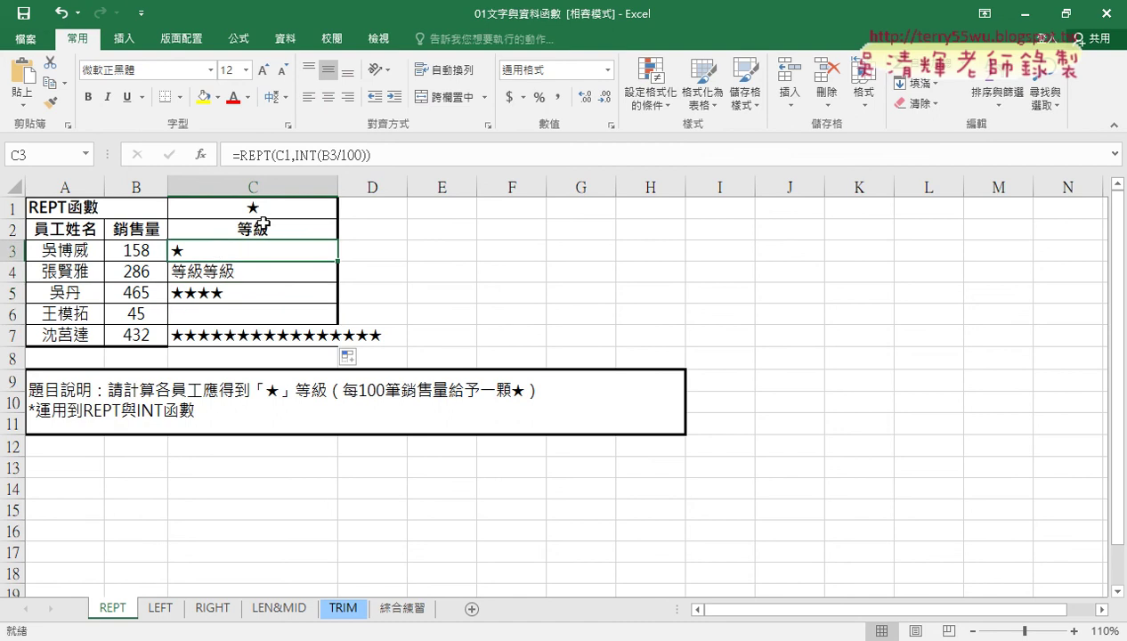
click(280, 156)
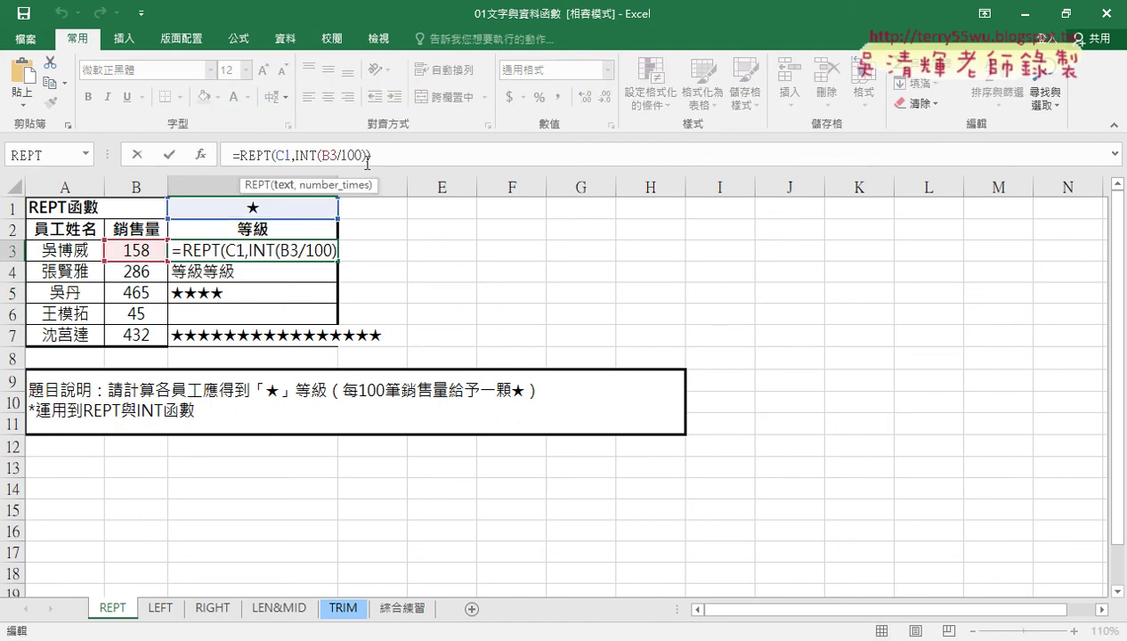
text($)
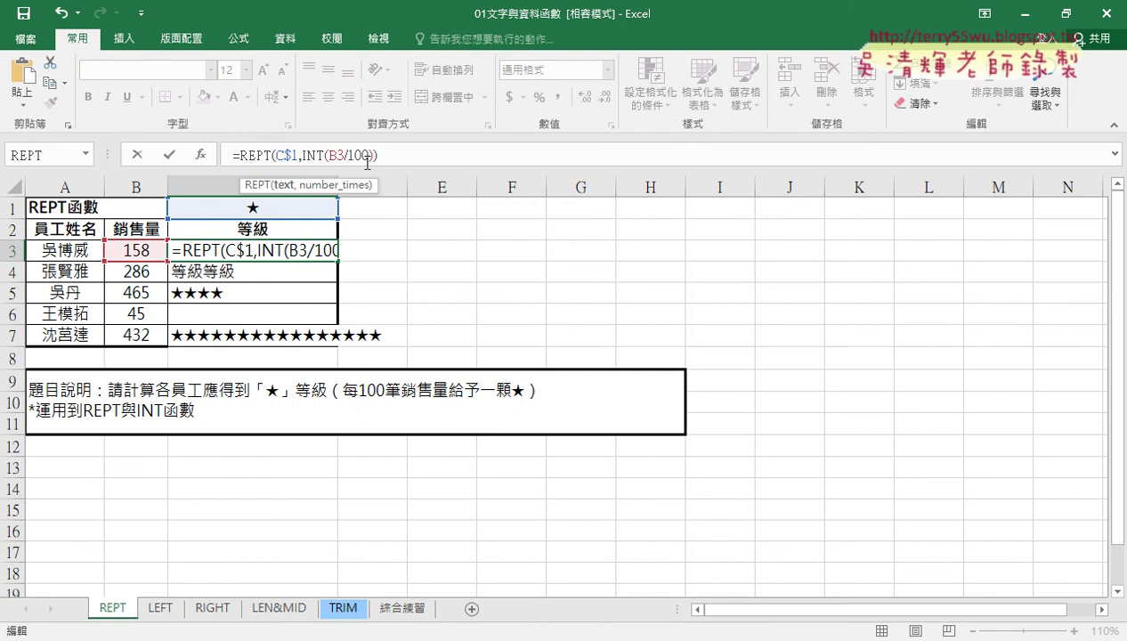
click(175, 157)
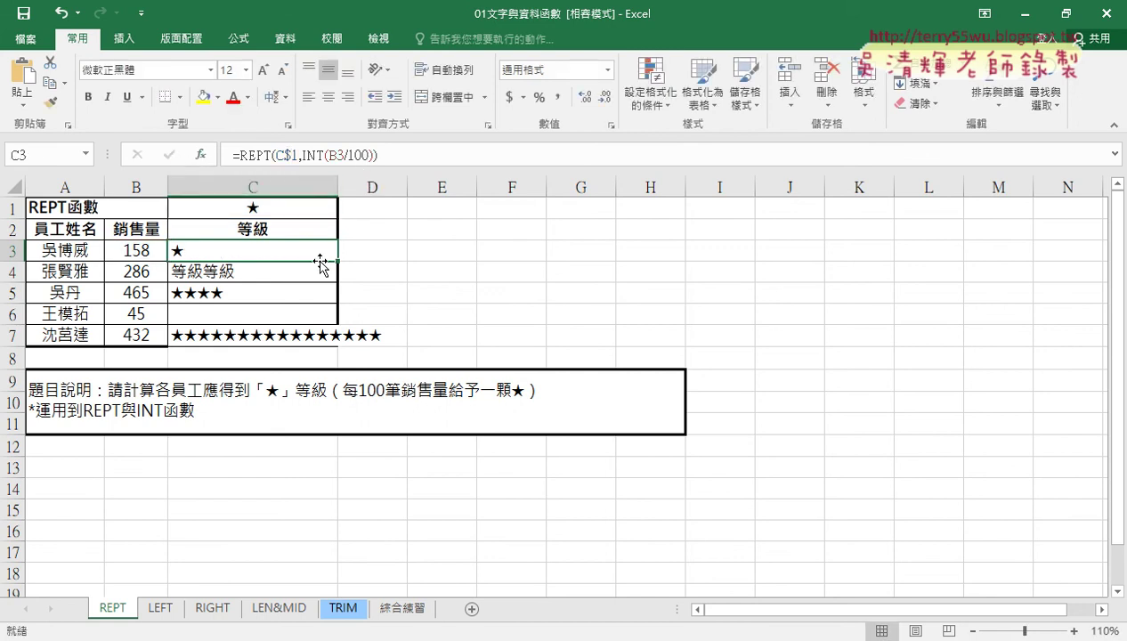
drag(337, 262, 332, 343)
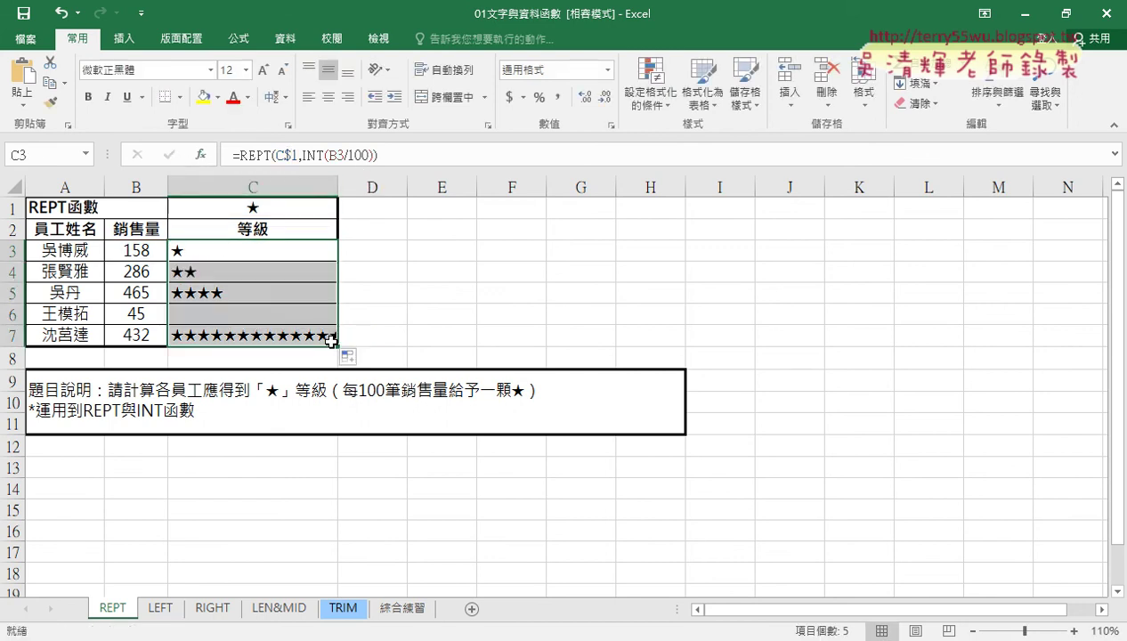